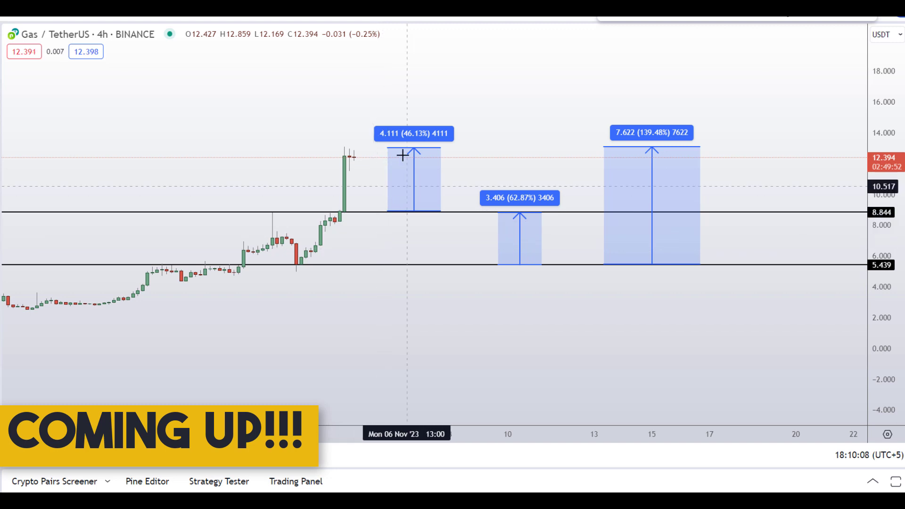
Brush a red loop around the three gain boxes and ring the 139.48% label.
mouse_move(394, 80)
mouse_down()
mouse_move(360, 239)
mouse_move(719, 192)
mouse_move(538, 54)
mouse_move(363, 80)
mouse_move(344, 161)
mouse_up()
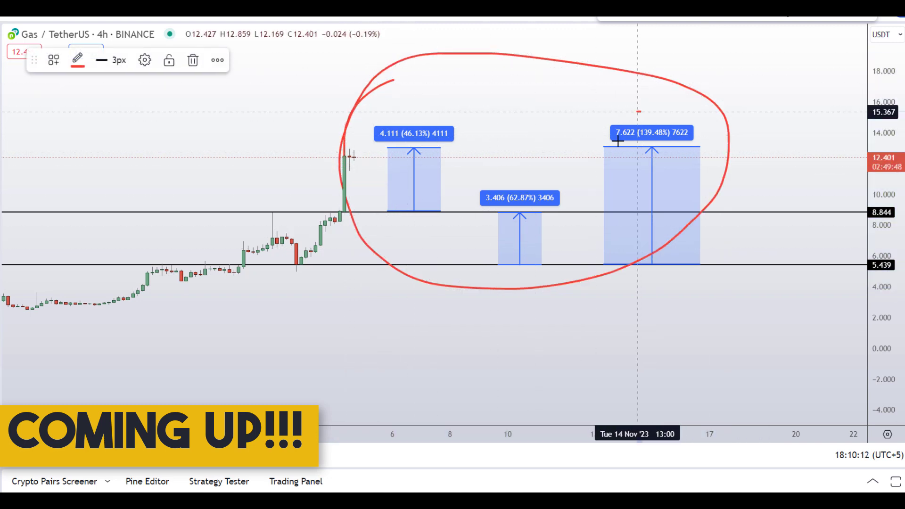
mouse_move(638, 113)
mouse_down()
mouse_move(675, 149)
mouse_move(642, 107)
mouse_move(613, 128)
mouse_up()
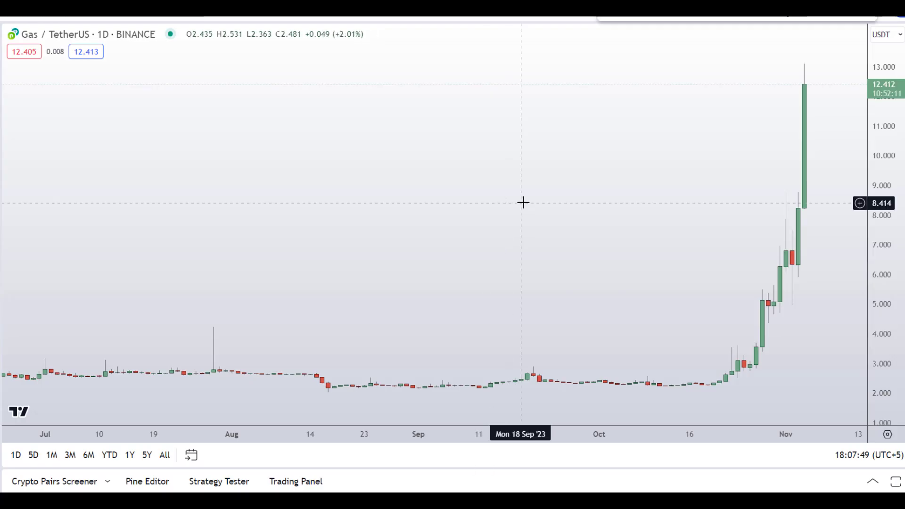
Zoom in and pan the GAS/USDT daily chart to shift its visible time range.
scroll(523, 202, up, 2)
drag(541, 192, 340, 221)
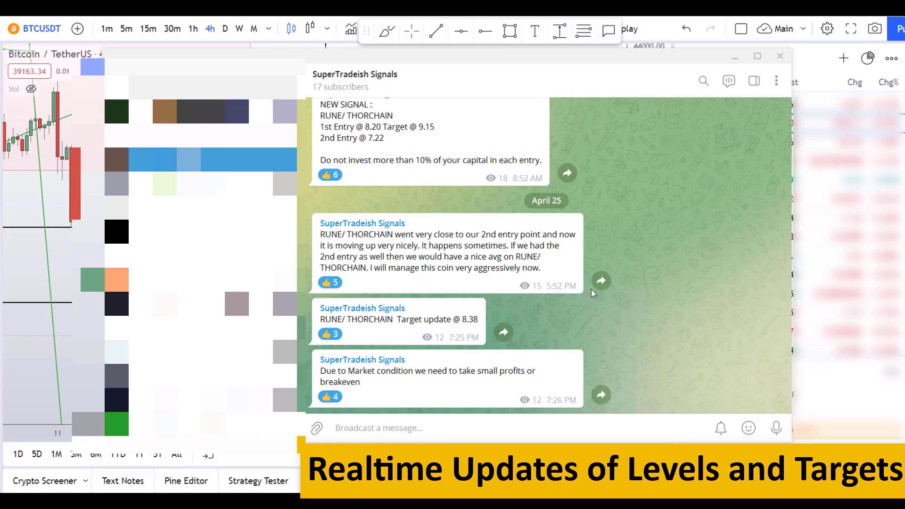
Scroll up the channel history to the LPT signal, then back down past the RUNE posts.
scroll(591, 290, up, 10)
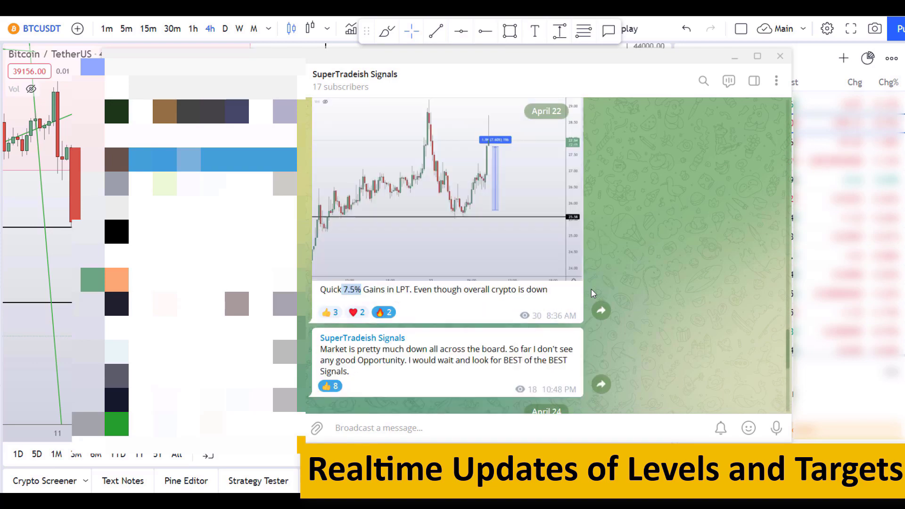
drag(322, 141, 368, 141)
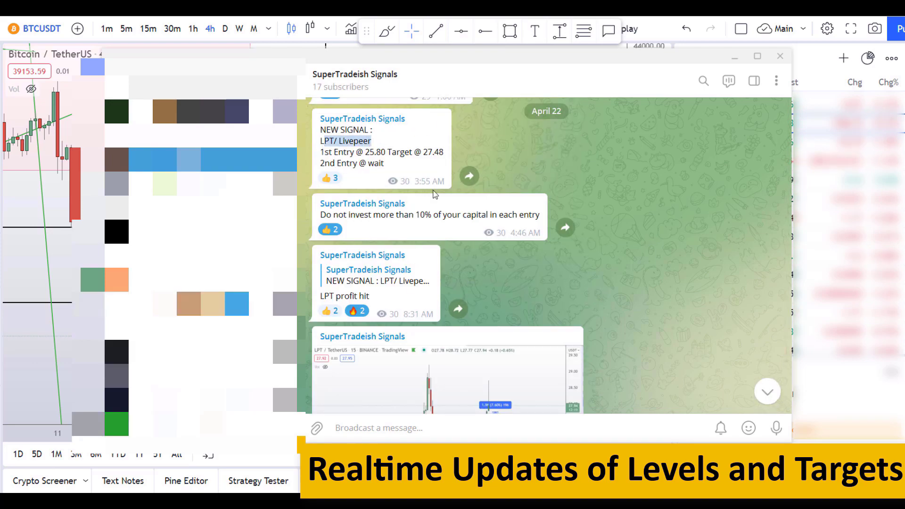
scroll(393, 211, down, 2)
scroll(548, 260, down, 4)
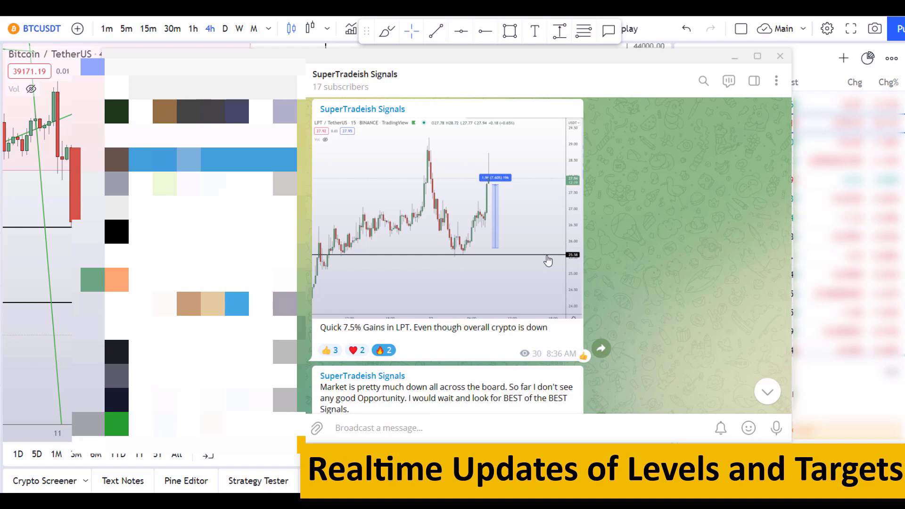
scroll(632, 258, down, 8)
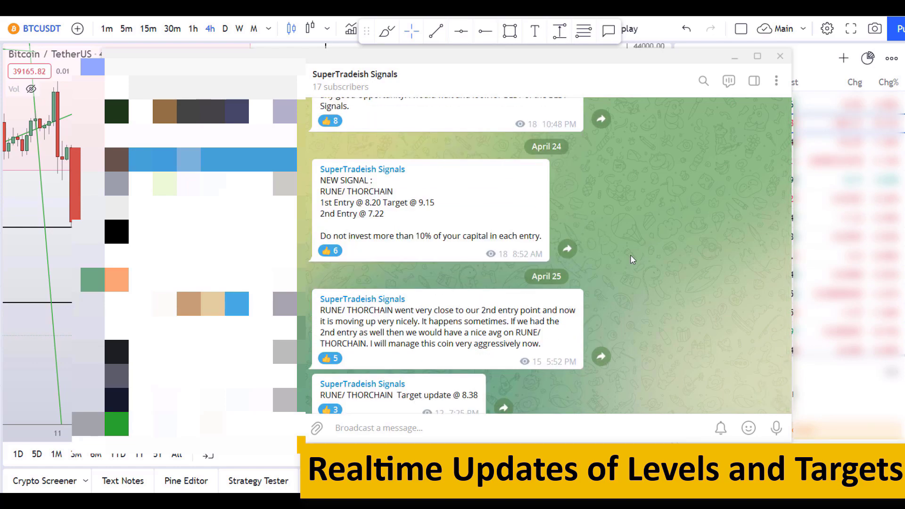
scroll(631, 258, down, 2)
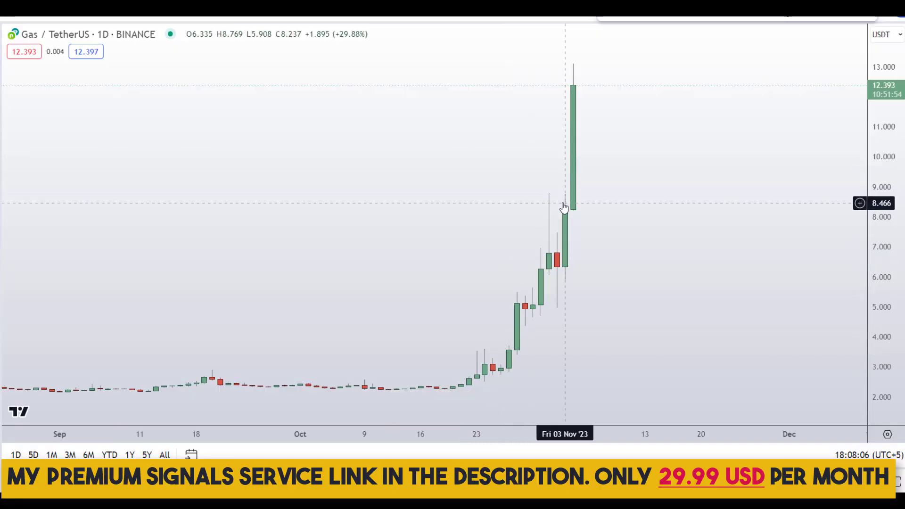
scroll(461, 196, down, 2)
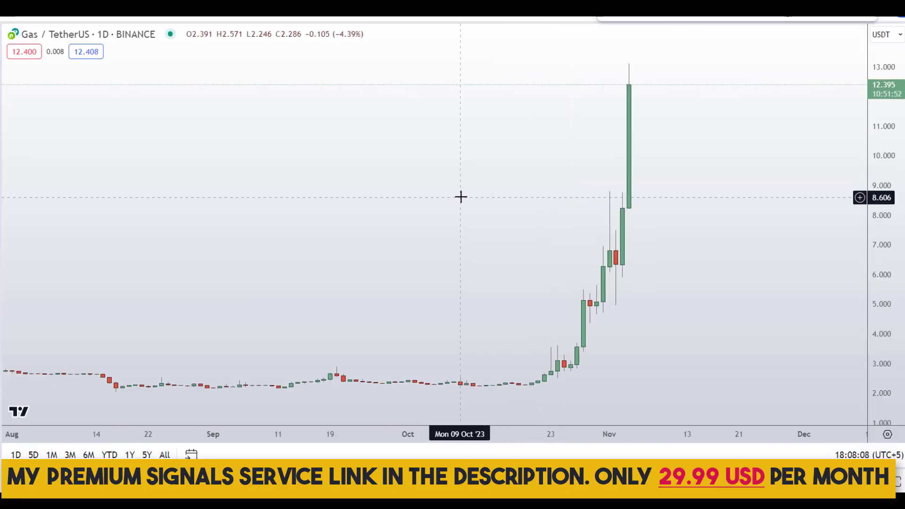
scroll(460, 197, down, 4)
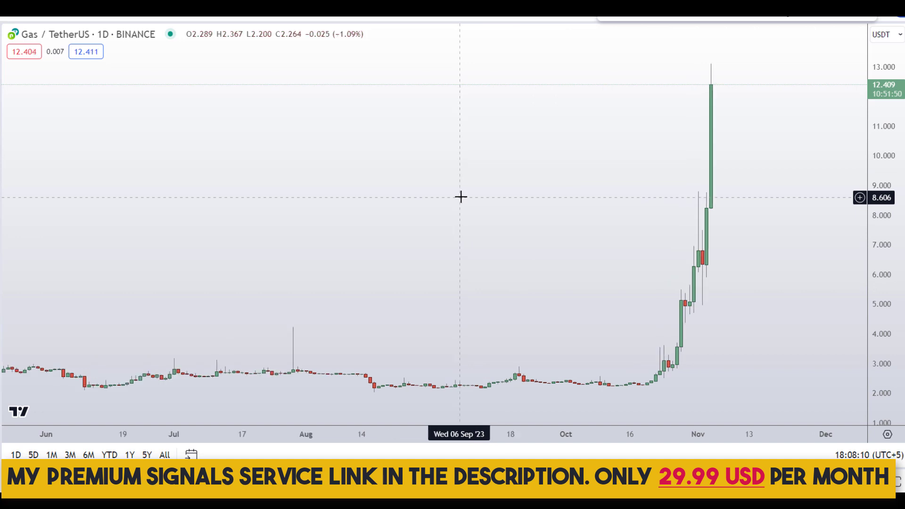
mouse_move(626, 360)
mouse_down()
mouse_move(693, 236)
mouse_move(707, 172)
mouse_up()
drag(710, 138, 723, 66)
drag(680, 123, 712, 69)
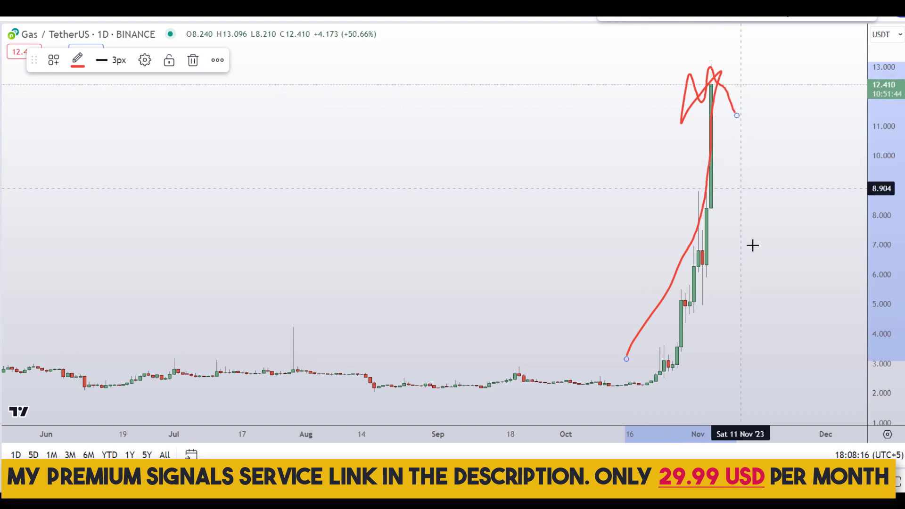
key(ctrl+z)
key(ctrl+z)
key(ctrl+z)
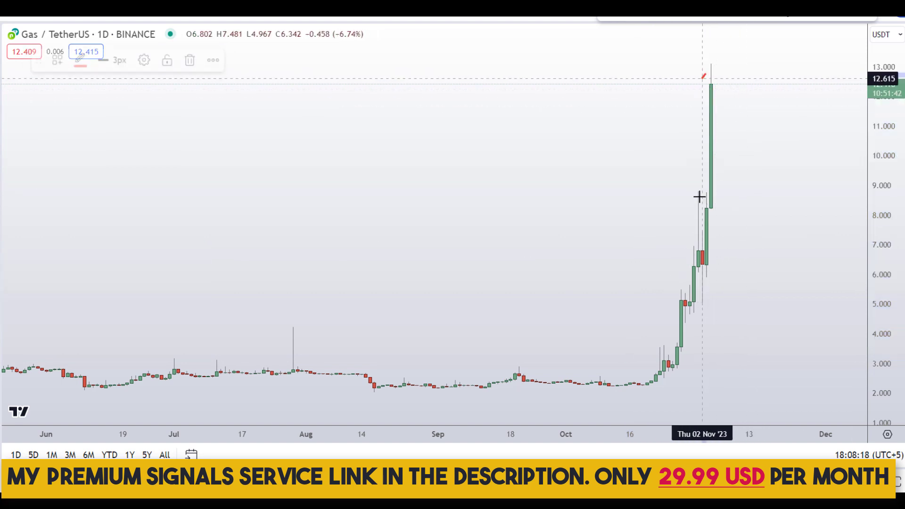
mouse_move(703, 75)
mouse_down()
mouse_move(746, 119)
mouse_move(715, 51)
mouse_up()
mouse_move(693, 195)
mouse_down()
mouse_move(683, 263)
mouse_move(704, 201)
mouse_up()
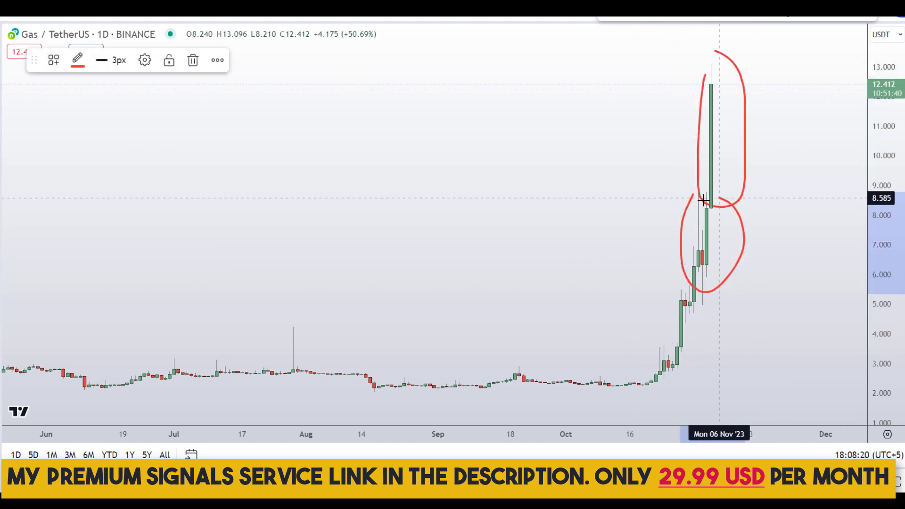
mouse_move(671, 282)
mouse_down()
mouse_move(667, 313)
mouse_move(687, 280)
mouse_move(686, 300)
mouse_up()
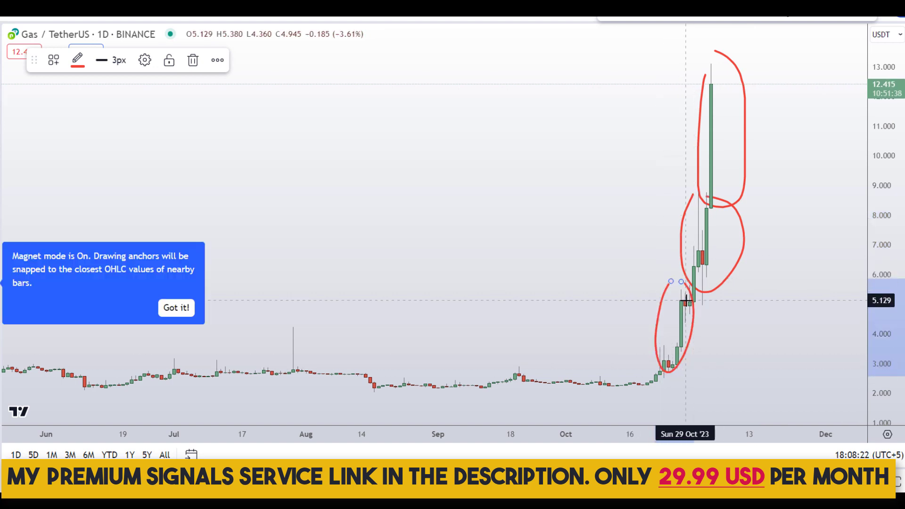
key(ctrl+z)
key(ctrl+z)
key(ctrl+z)
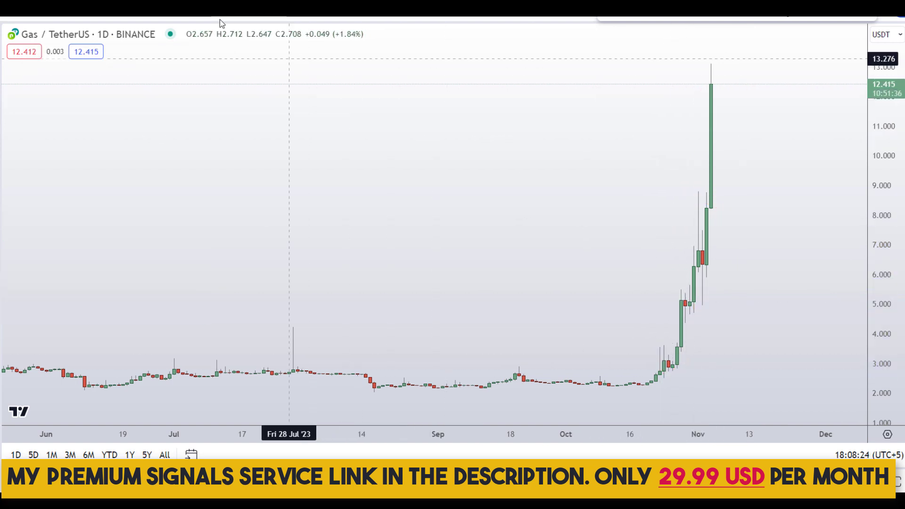
Switch the chart to the 4h timeframe and add a horizontal level at 8.844.
click(221, 10)
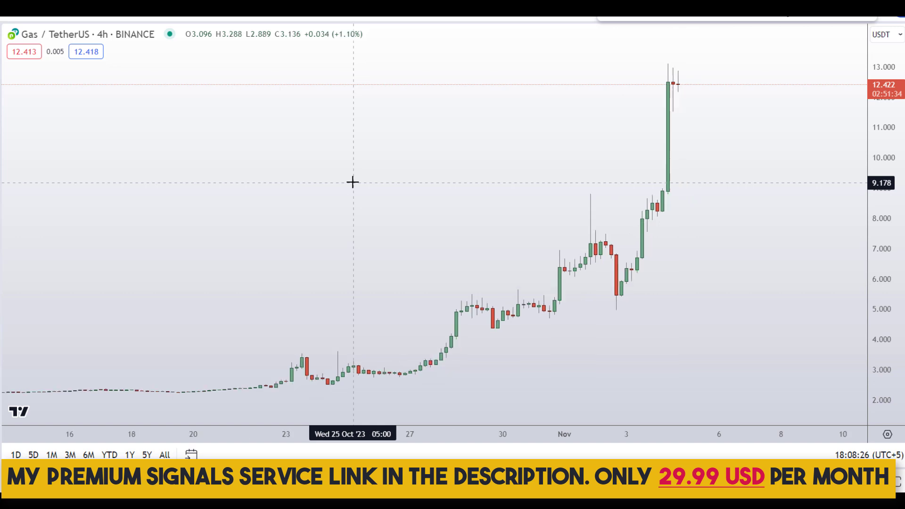
scroll(352, 182, up, 1)
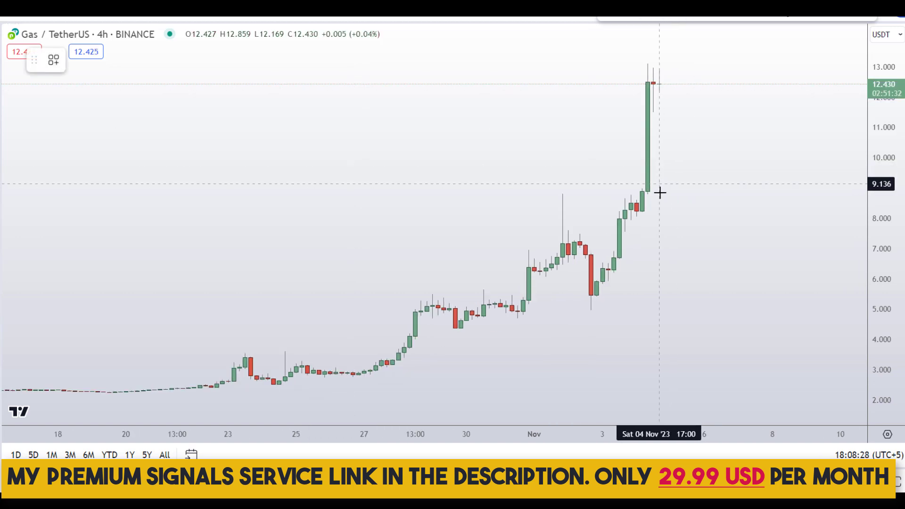
click(664, 194)
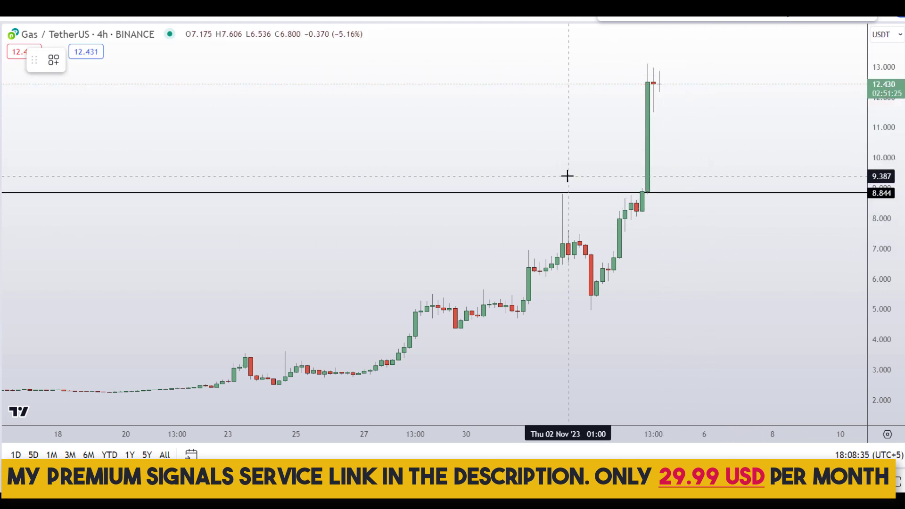
Circle the wick and breakout candle at 8.844, undo both circles, and add a 5.439 level.
mouse_move(566, 176)
mouse_down()
mouse_move(583, 206)
mouse_move(569, 177)
mouse_up()
mouse_move(639, 182)
mouse_down()
mouse_move(627, 188)
mouse_move(653, 194)
mouse_move(655, 54)
mouse_move(693, 190)
mouse_move(757, 71)
mouse_up()
key(ctrl+z)
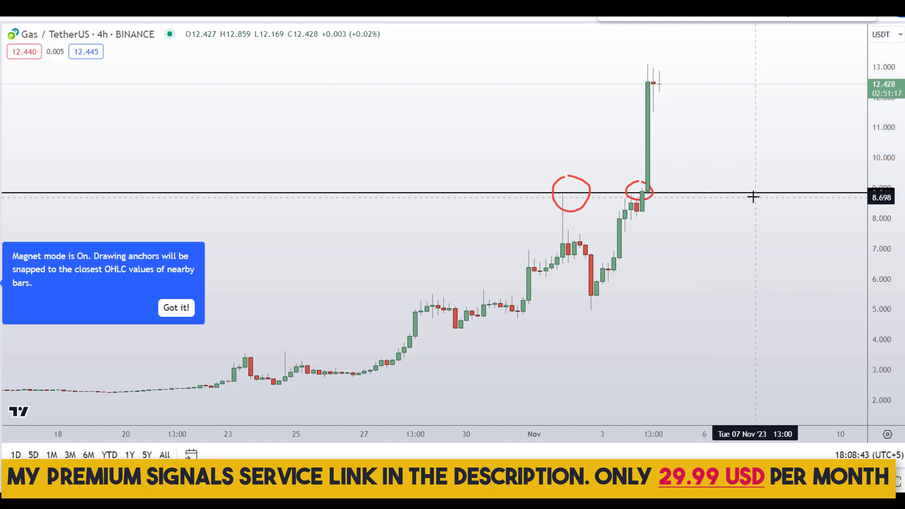
key(ctrl+z)
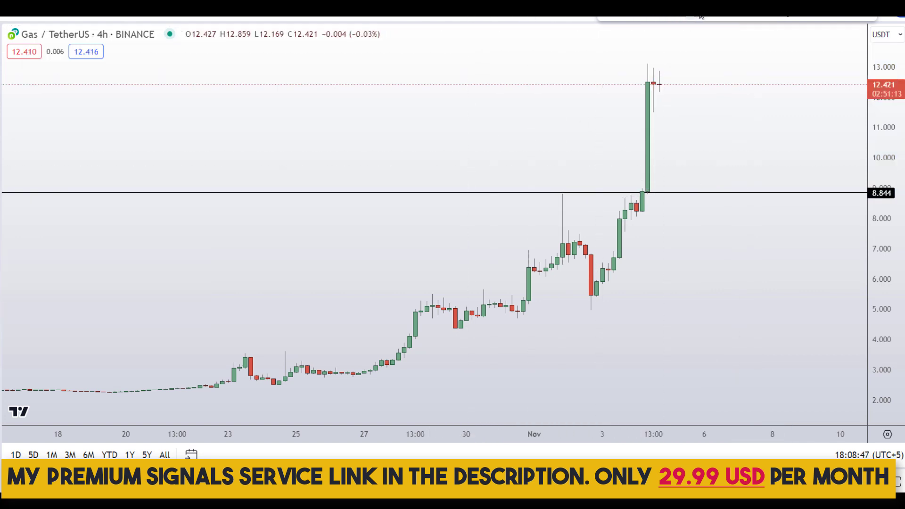
key(alt+h)
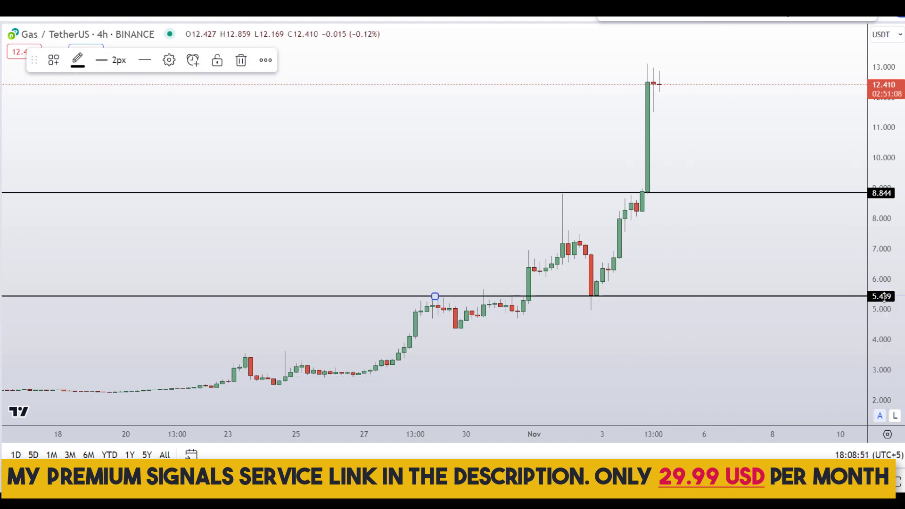
Circle the sideways candles and the dip at 5.439 in red, then undo them.
mouse_move(413, 282)
mouse_down()
mouse_move(404, 307)
mouse_move(533, 313)
mouse_move(501, 279)
mouse_move(398, 277)
mouse_up()
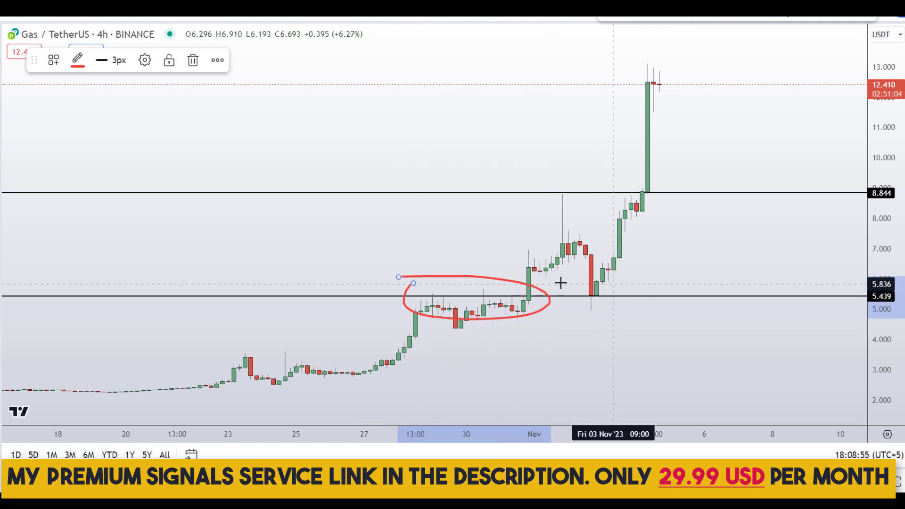
mouse_move(560, 282)
mouse_down()
mouse_move(636, 302)
mouse_move(565, 273)
mouse_up()
key(ctrl+z)
key(ctrl+z)
scroll(566, 281, up, 2)
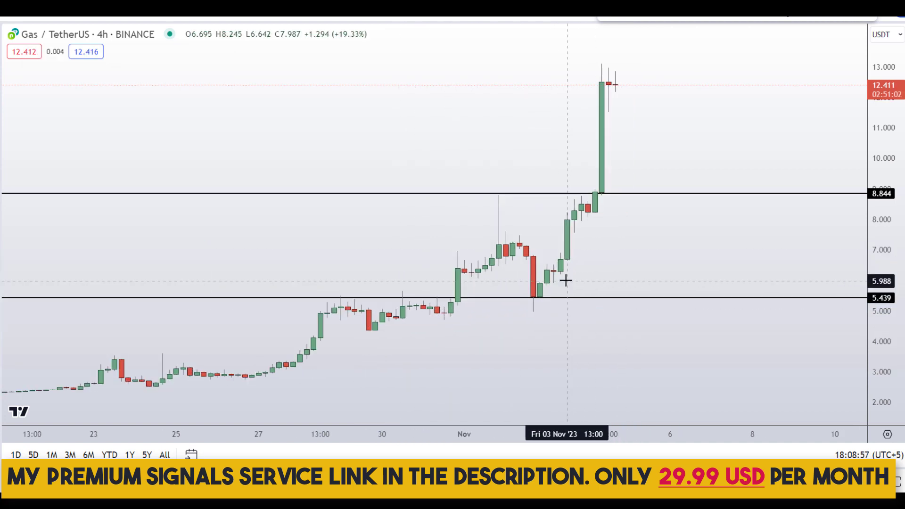
scroll(566, 281, down, 2)
Sketch red circles and bounce paths at the 8.844 and 5.439 levels.
drag(630, 187, 642, 187)
mouse_move(630, 277)
mouse_down()
mouse_move(640, 285)
mouse_move(623, 284)
mouse_up()
mouse_move(533, 89)
mouse_down()
mouse_move(587, 204)
mouse_move(652, 118)
mouse_up()
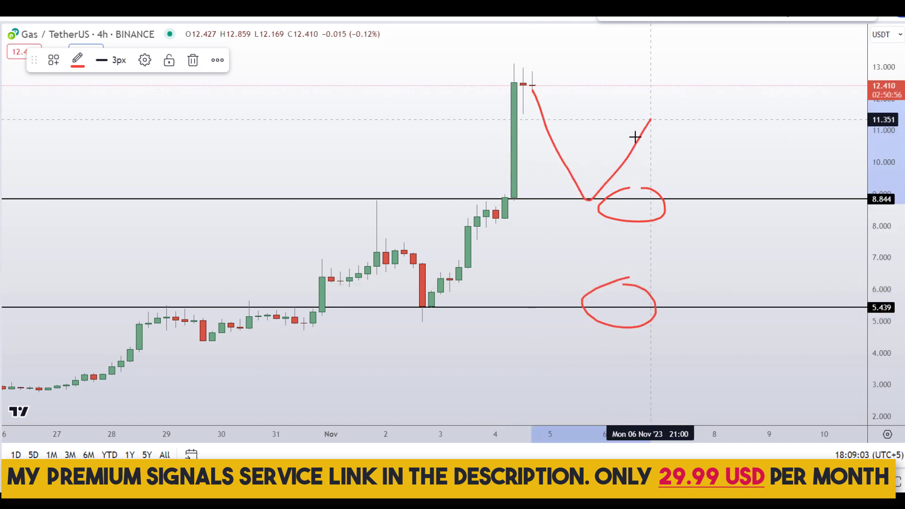
mouse_move(559, 240)
mouse_down()
mouse_move(586, 310)
mouse_move(651, 248)
mouse_up()
mouse_move(578, 179)
mouse_down()
mouse_move(610, 192)
mouse_move(570, 172)
mouse_up()
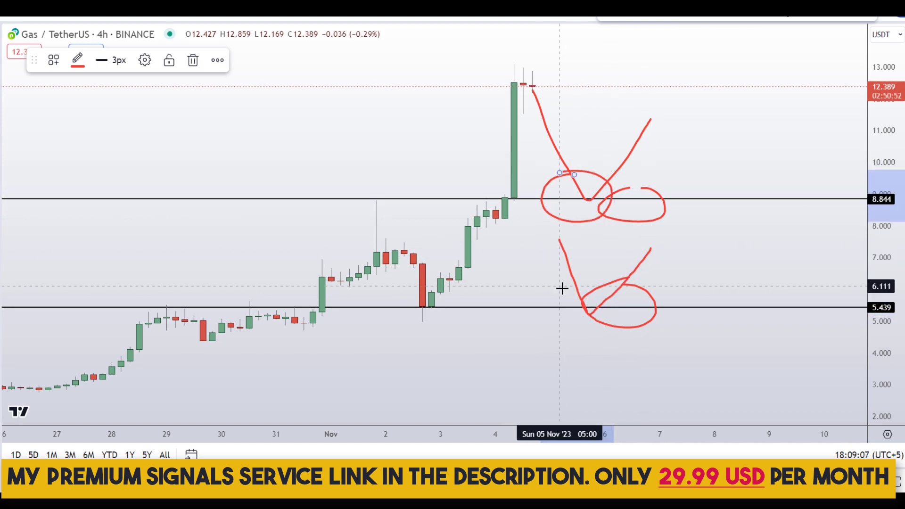
mouse_move(561, 287)
mouse_down()
mouse_move(596, 303)
mouse_move(566, 289)
mouse_up()
Remove the red sketches so only the 8.844 and 5.439 lines remain.
key(ctrl+z)
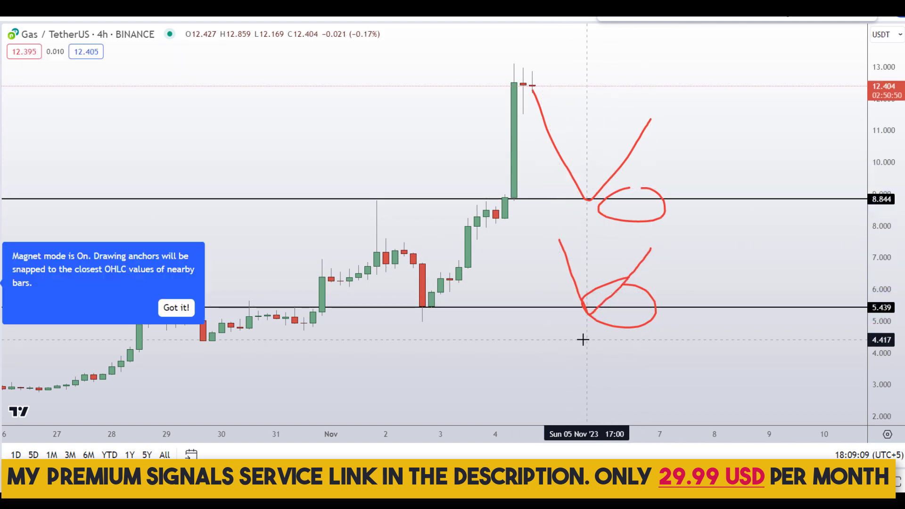
key(ctrl+z)
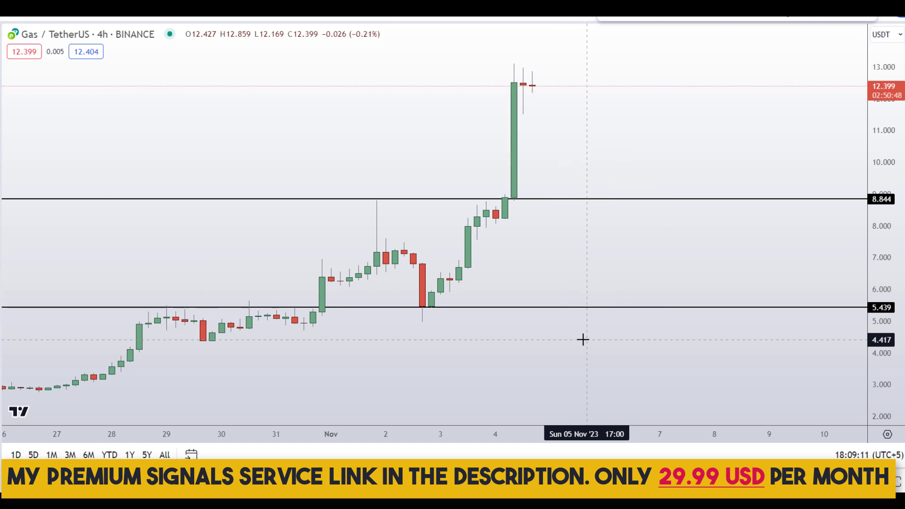
scroll(554, 249, down, 1)
scroll(554, 250, down, 1)
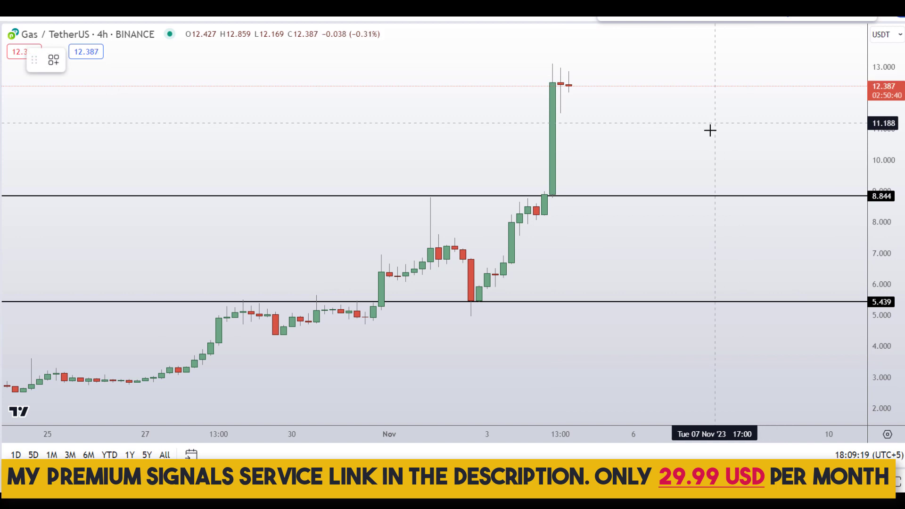
Zoom out, adjust the upper line, and draw a price range from 8.844 to the high: 4.111 (46.13%).
scroll(710, 131, down, 1)
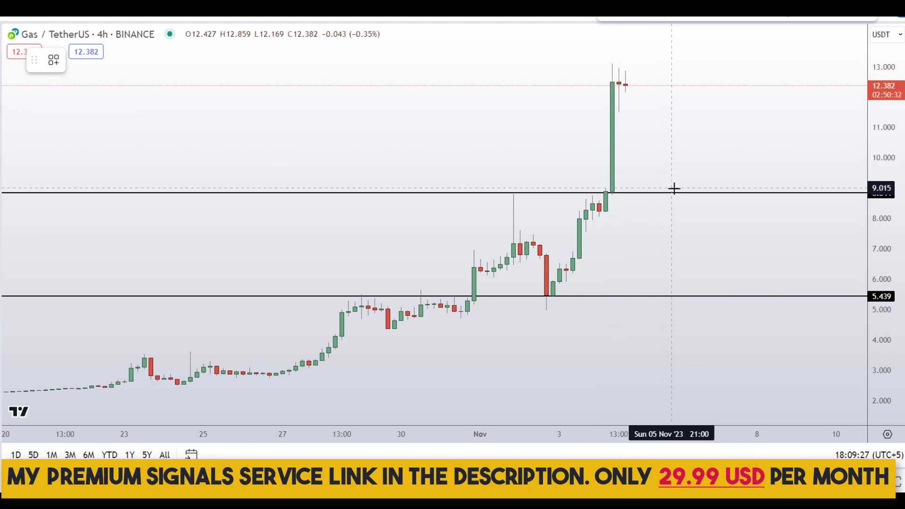
drag(671, 190, 742, 66)
drag(630, 158, 481, 162)
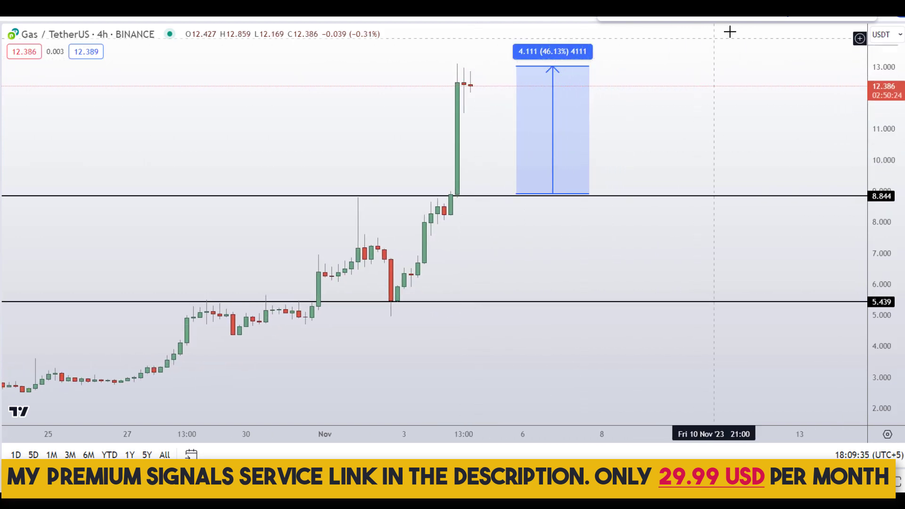
Measure from 5.439 up to 8.844, giving a 3.406 (62.87%) gain box.
click(670, 302)
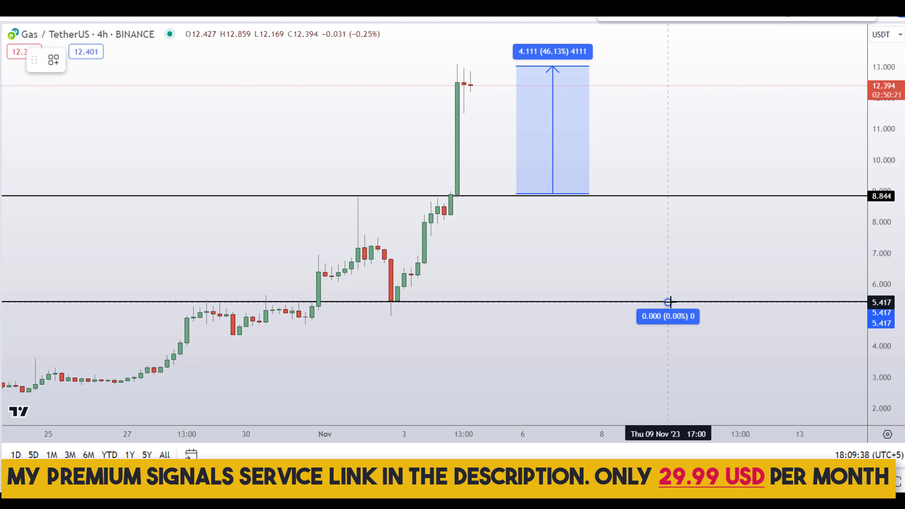
click(728, 196)
mouse_move(619, 245)
mouse_down()
mouse_move(317, 264)
mouse_move(290, 254)
mouse_move(391, 244)
mouse_up()
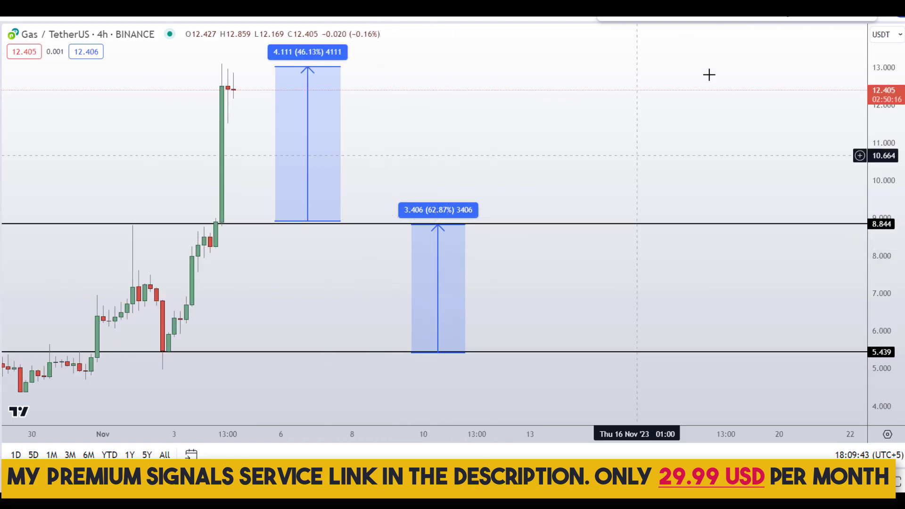
Add a range from 5.465 to 13.087, 7.622 (139.48%), and compress the price scale.
click(542, 352)
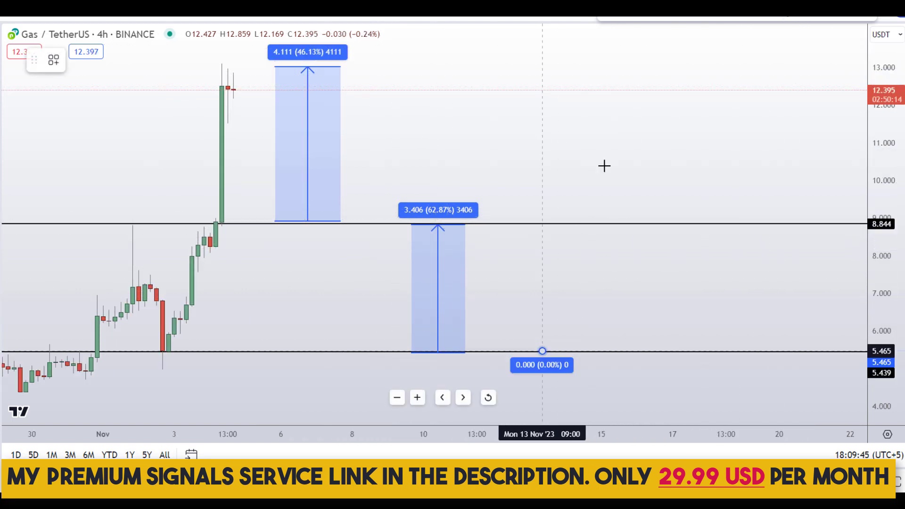
click(662, 65)
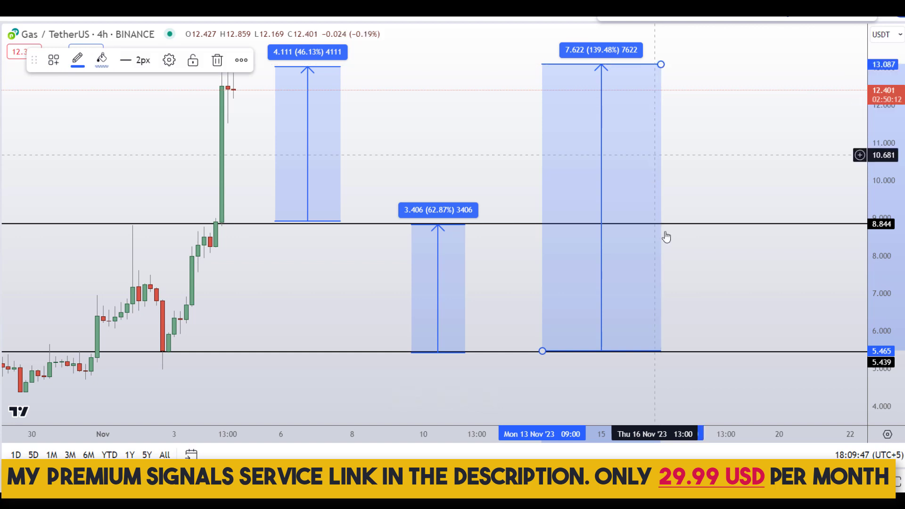
scroll(667, 236, down, 2)
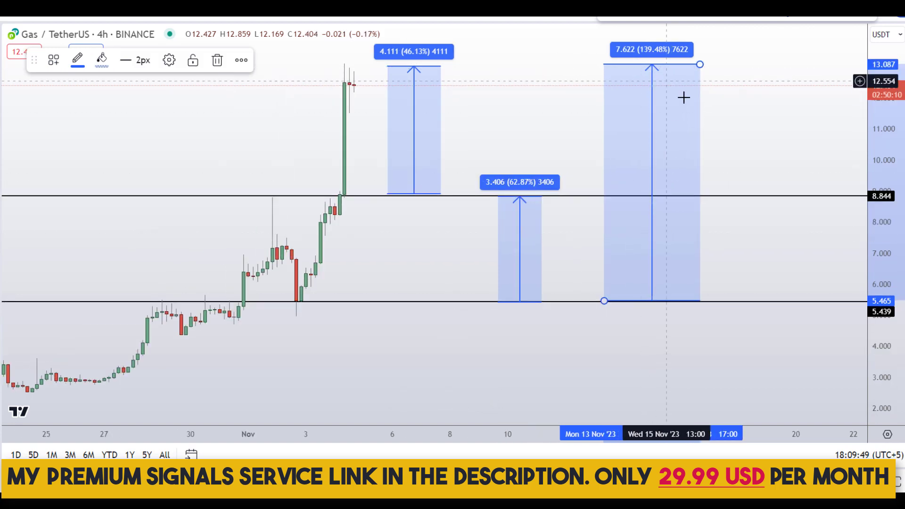
drag(878, 181, 896, 340)
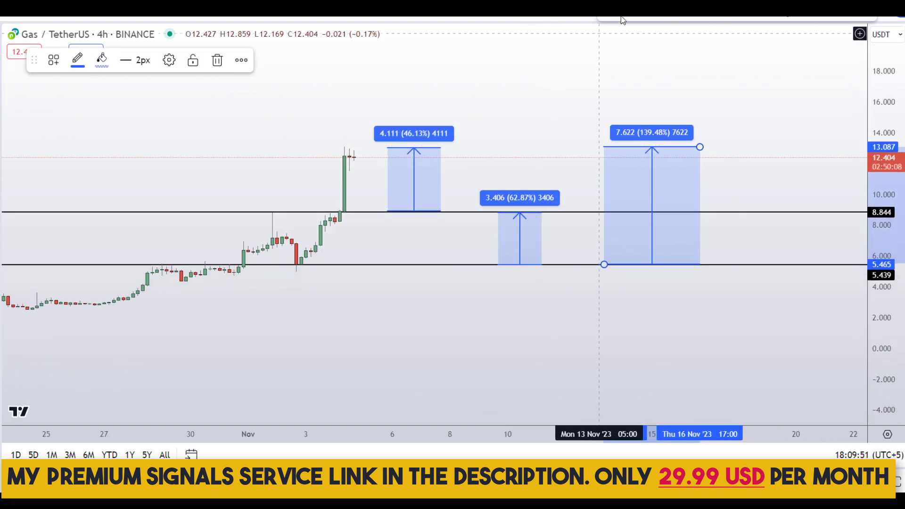
mouse_move(381, 206)
mouse_down()
mouse_move(397, 223)
mouse_move(445, 177)
mouse_up()
Remove a stray red stroke and draw a red loop around all three gain boxes.
mouse_move(477, 120)
mouse_down()
mouse_move(455, 147)
mouse_move(489, 147)
mouse_up()
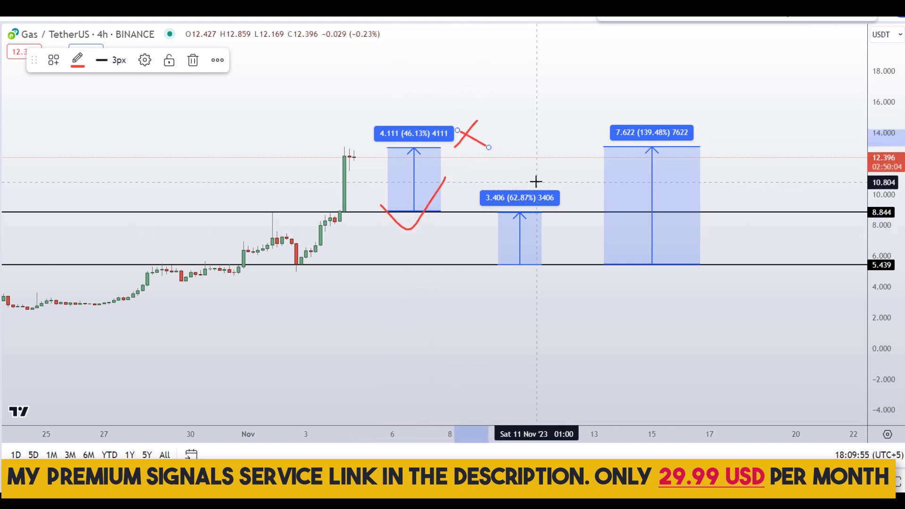
key(ctrl+z)
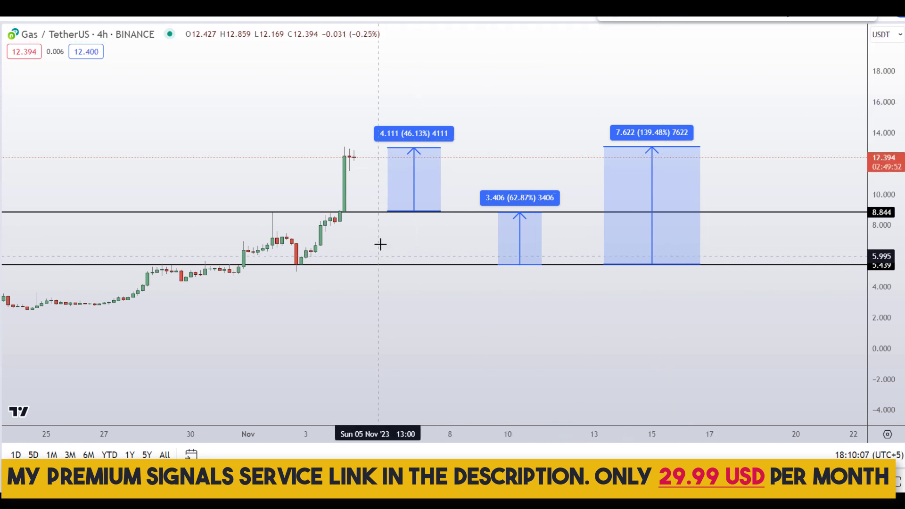
mouse_move(394, 80)
mouse_down()
mouse_move(341, 160)
mouse_move(676, 236)
mouse_up()
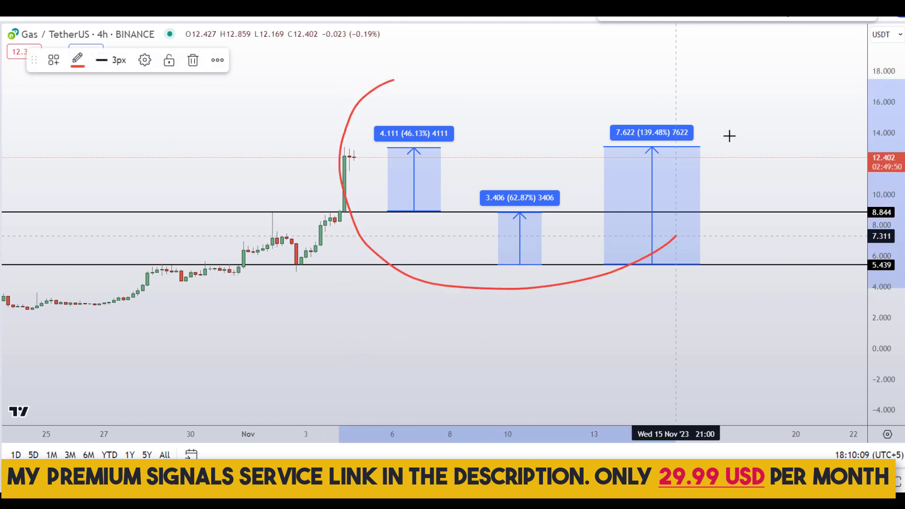
mouse_move(729, 136)
mouse_down()
mouse_move(479, 52)
mouse_move(356, 105)
mouse_move(345, 162)
mouse_up()
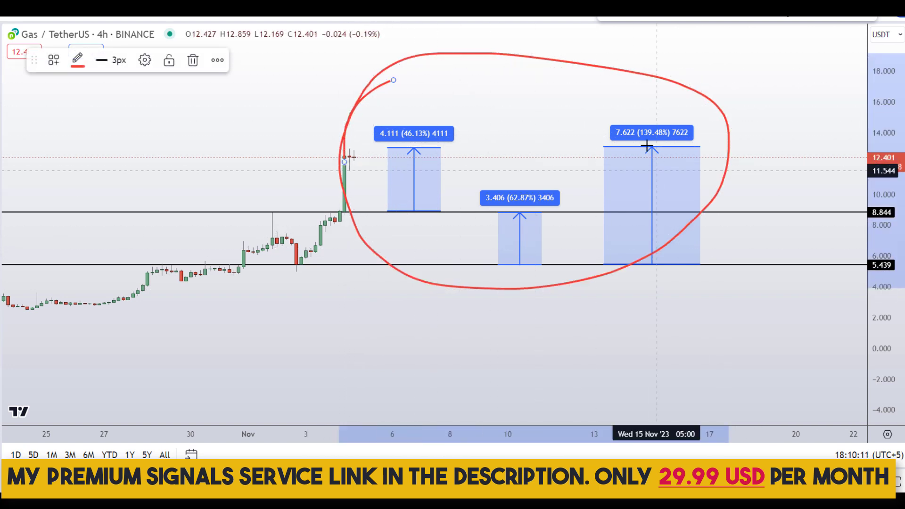
Ring the 139.48%, 46.13% and 62.87% gain labels in red.
drag(638, 113, 613, 129)
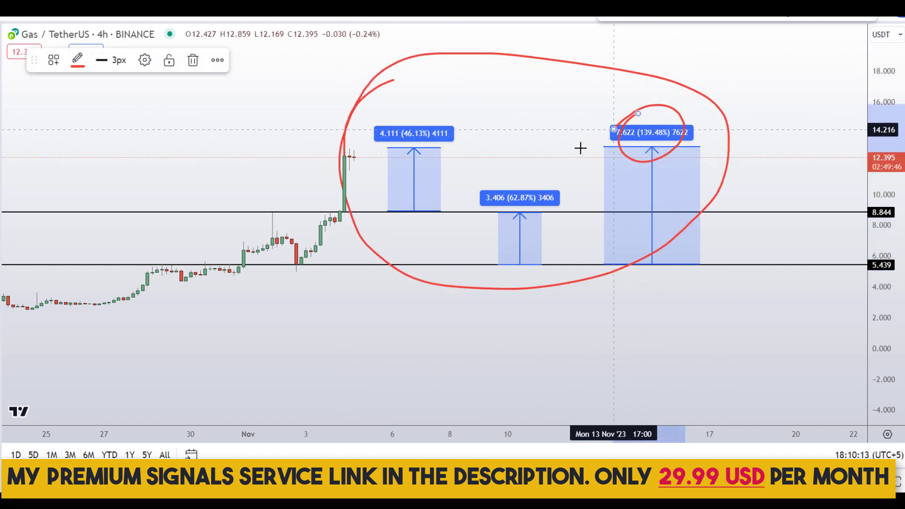
mouse_move(402, 99)
mouse_down()
mouse_move(424, 146)
mouse_move(420, 107)
mouse_up()
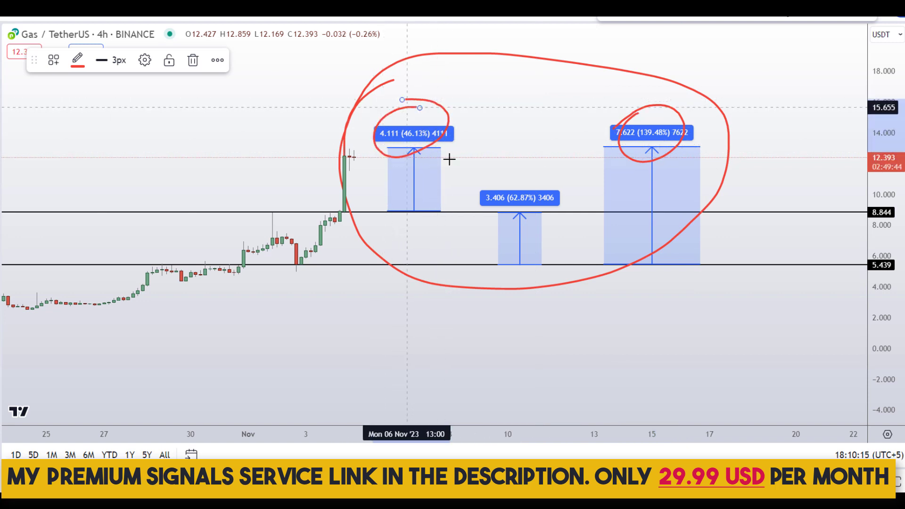
mouse_move(500, 178)
mouse_down()
mouse_move(550, 172)
mouse_move(475, 190)
mouse_up()
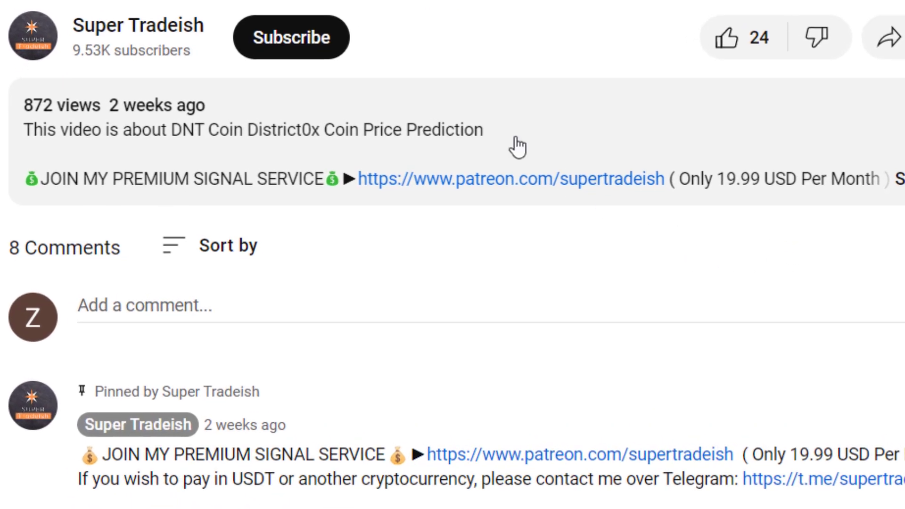
Like the video, subscribe to the channel, and set bell notifications to All.
click(726, 40)
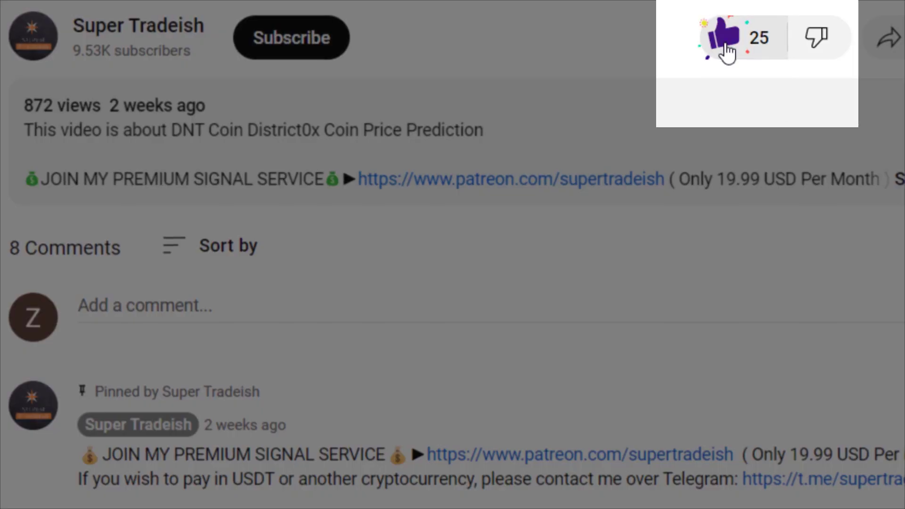
click(332, 53)
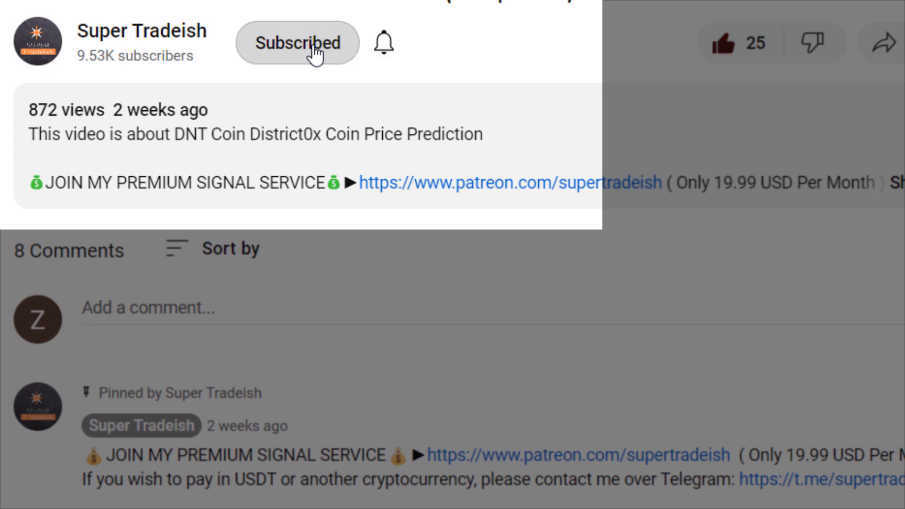
click(384, 48)
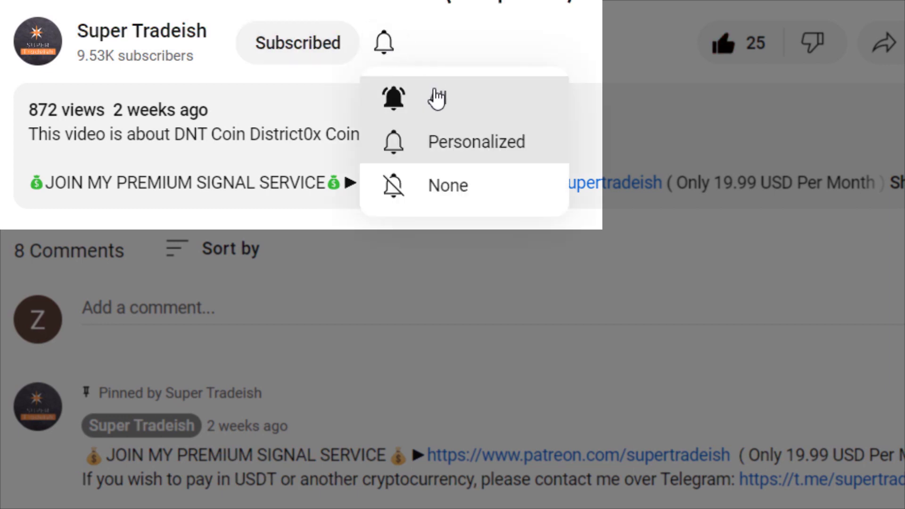
click(465, 100)
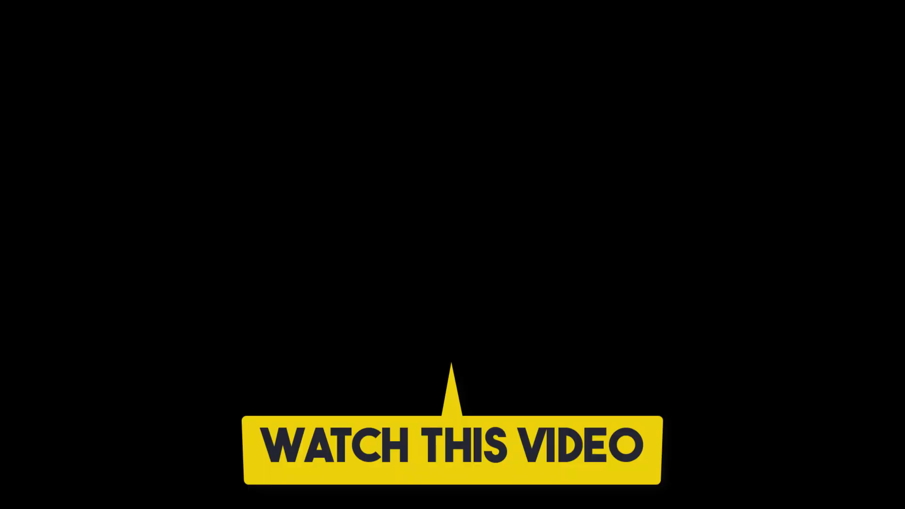